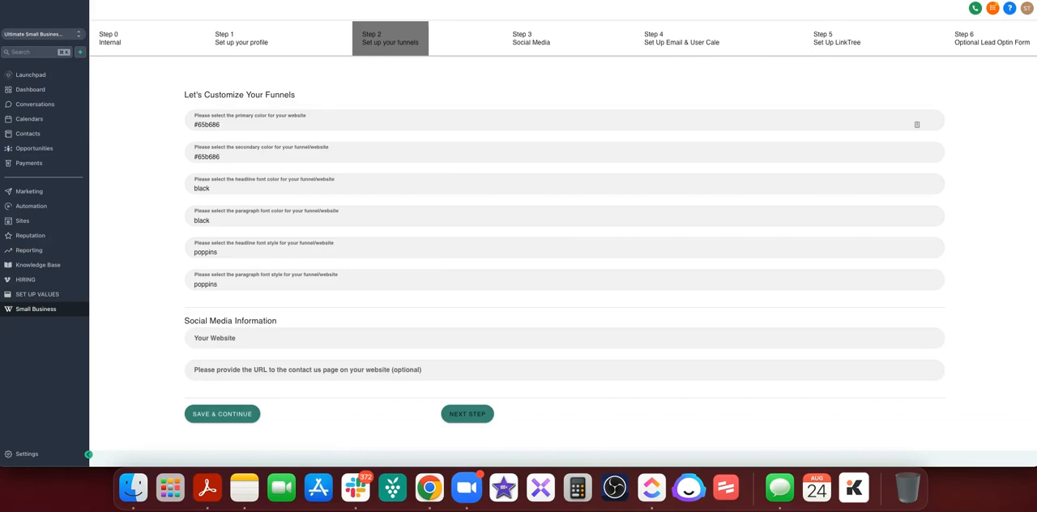
{"action": "left_click", "coordinate": [810, 0]}
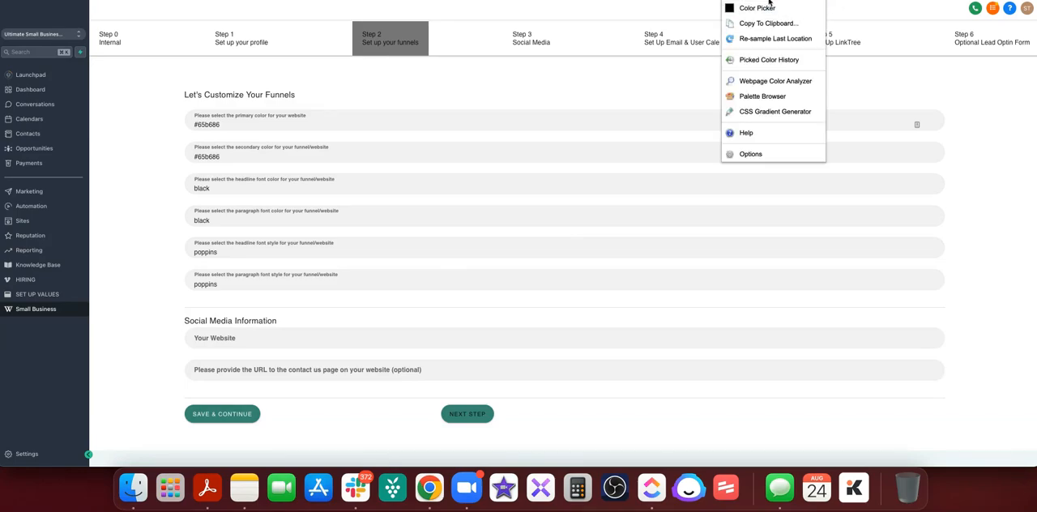
{"action": "left_click", "coordinate": [754, 9]}
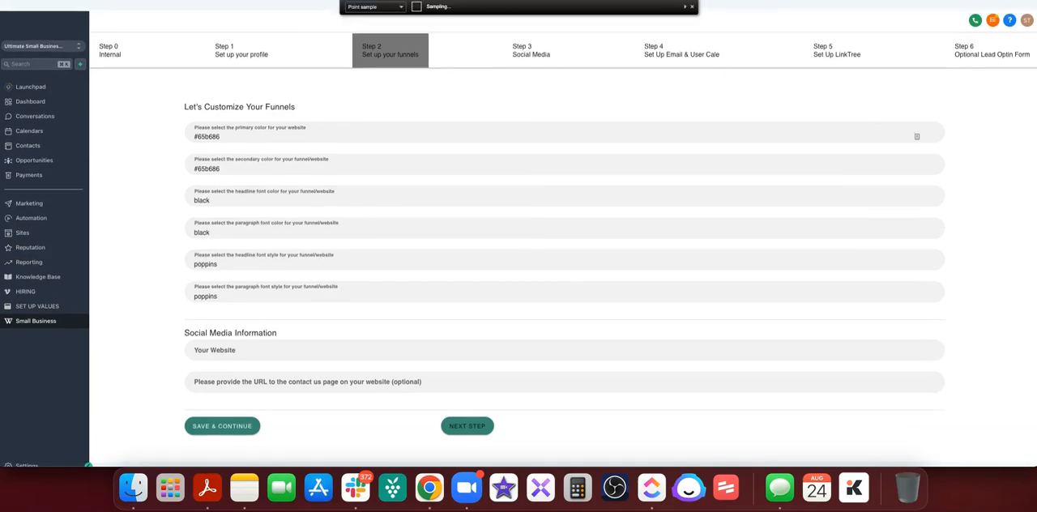
{"action": "left_click", "coordinate": [692, 6]}
Copy the hex code of the blue swatch 3f64c5 from the color picker's color history.
{"action": "left_click", "coordinate": [786, 0]}
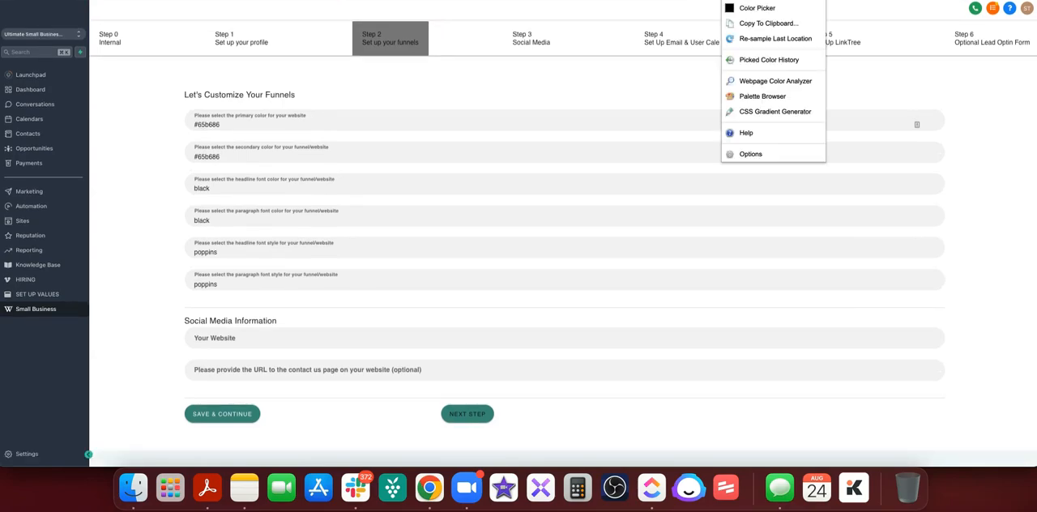
{"action": "left_click", "coordinate": [785, 8]}
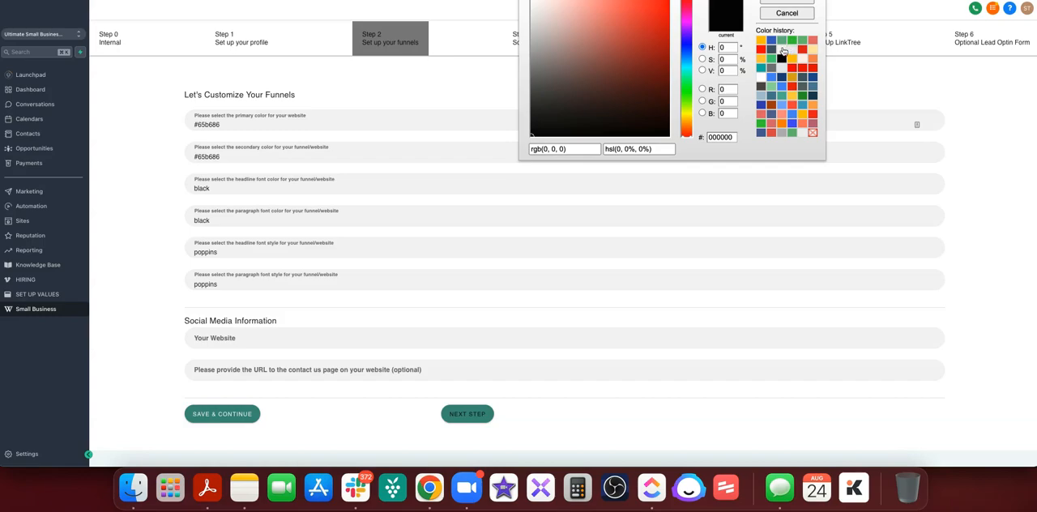
{"action": "left_click", "coordinate": [772, 44]}
{"action": "double_click", "coordinate": [729, 137]}
{"action": "key", "text": "super+c"}
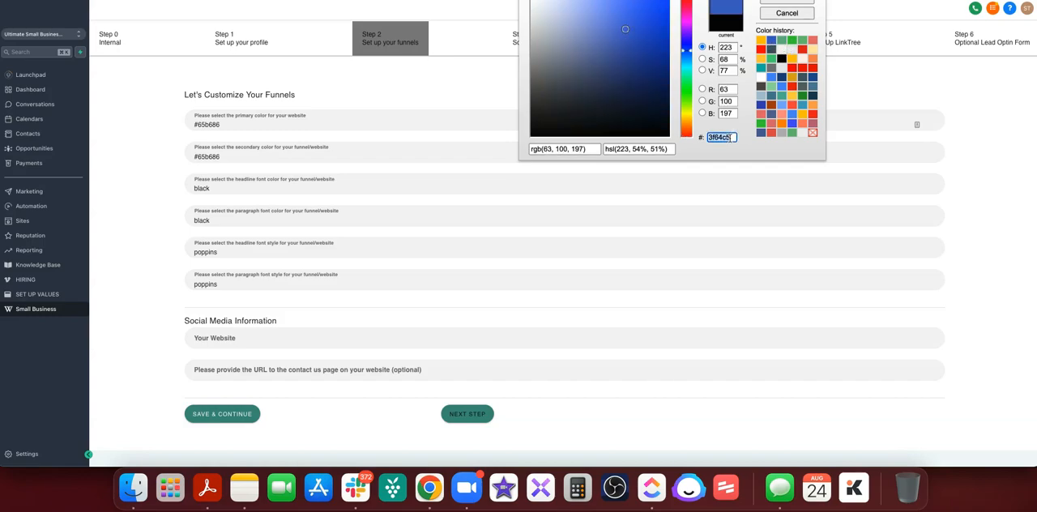
{"action": "left_click", "coordinate": [114, 199]}
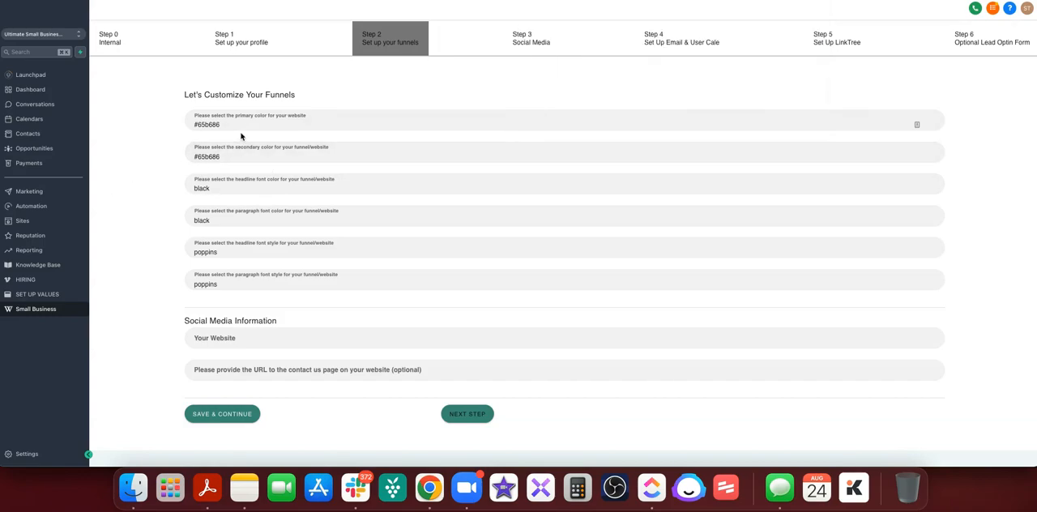
Set the funnel's primary color to #3f64c5 and its secondary color to #65b686.
{"action": "left_click", "coordinate": [237, 121]}
{"action": "triple_click", "coordinate": [236, 123]}
{"action": "key", "text": "super+v"}
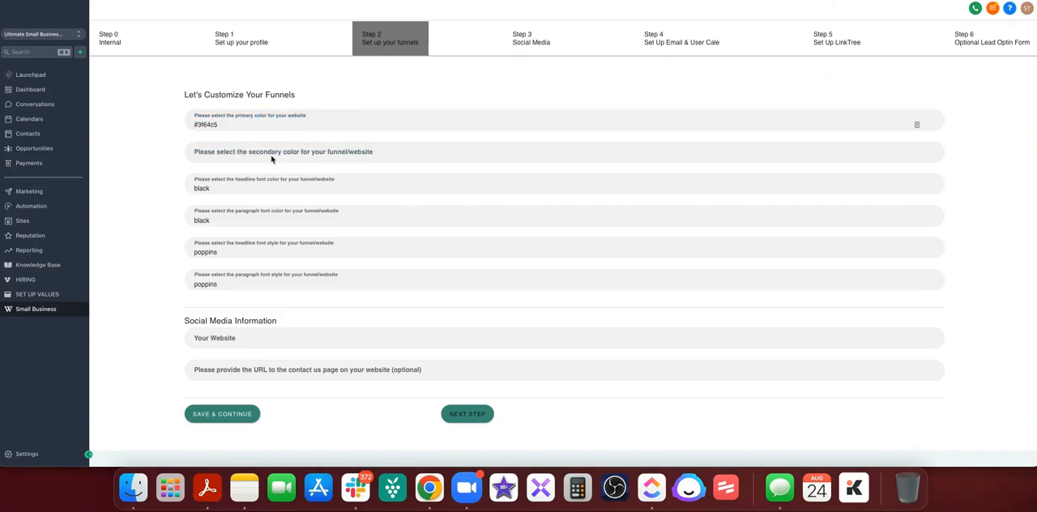
{"action": "left_click", "coordinate": [271, 156]}
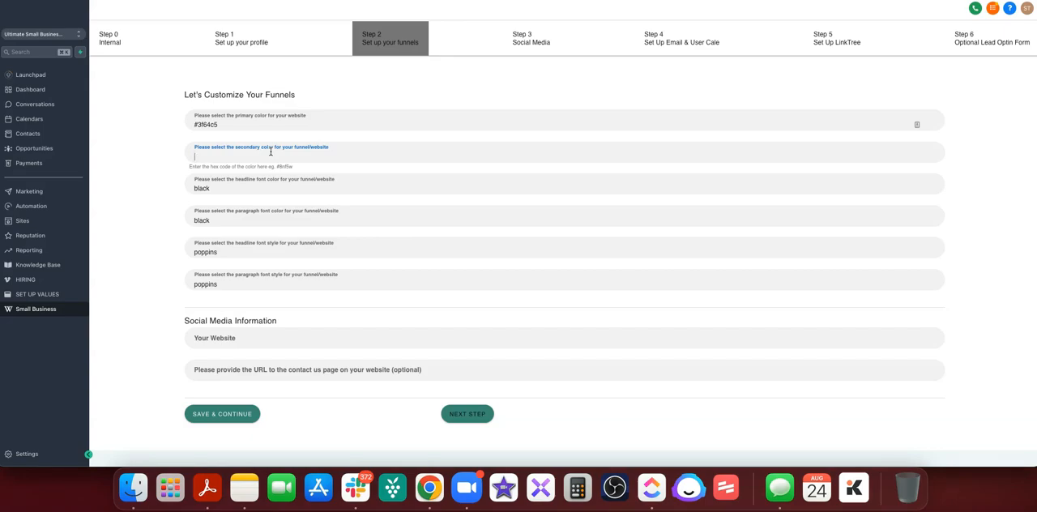
{"action": "type", "text": "#65b686"}
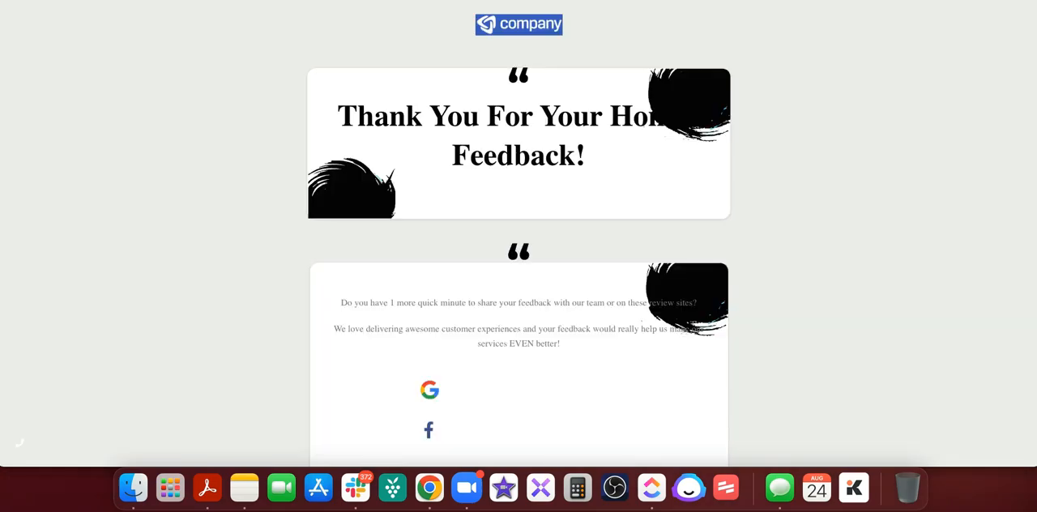
Examine the brand colors on the feedback review page, from the headline down to the testimonials.
{"action": "scroll", "coordinate": [456, 185], "scroll_direction": "down", "scroll_amount": 5}
{"action": "scroll", "coordinate": [456, 245], "scroll_direction": "up", "scroll_amount": 5}
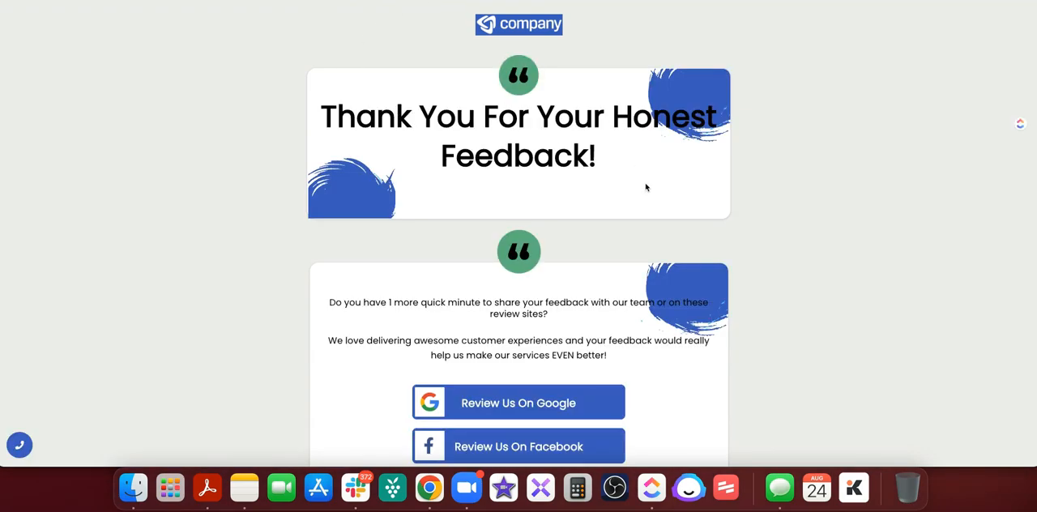
{"action": "scroll", "coordinate": [645, 187], "scroll_direction": "down", "scroll_amount": 5}
{"action": "scroll", "coordinate": [646, 188], "scroll_direction": "down", "scroll_amount": 5}
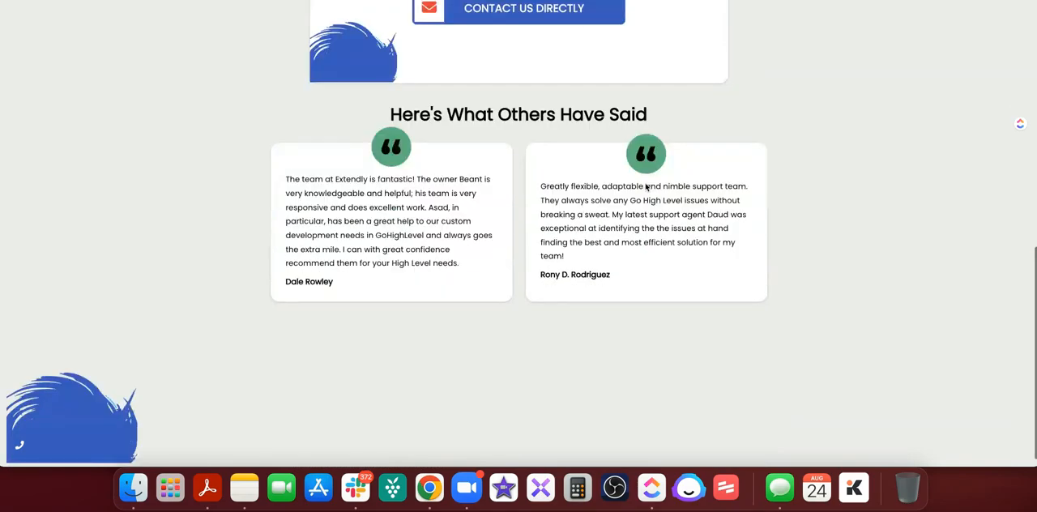
{"action": "scroll", "coordinate": [646, 212], "scroll_direction": "up", "scroll_amount": 10}
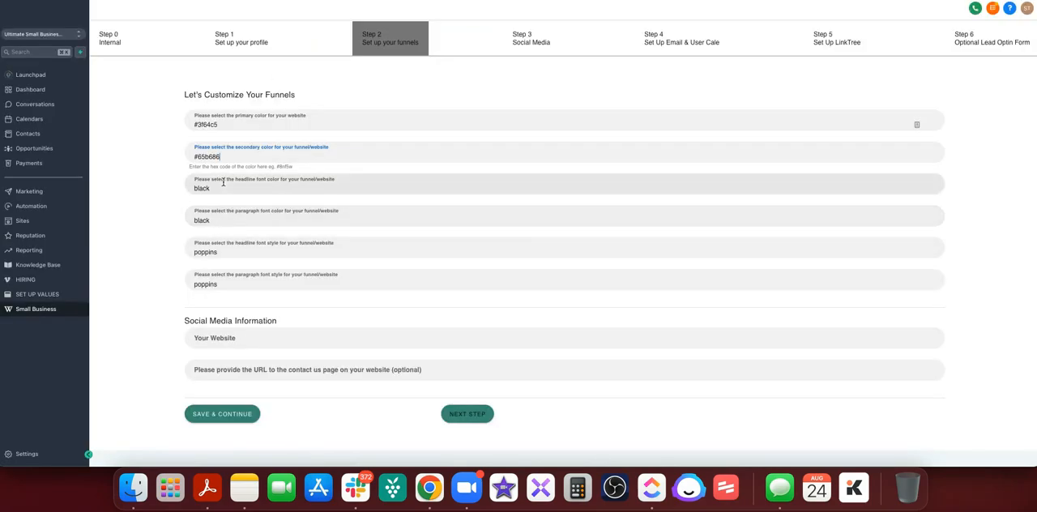
Set the headline font color to #143e52 from the color history and check the headline on the feedback page.
{"action": "left_click", "coordinate": [814, 0]}
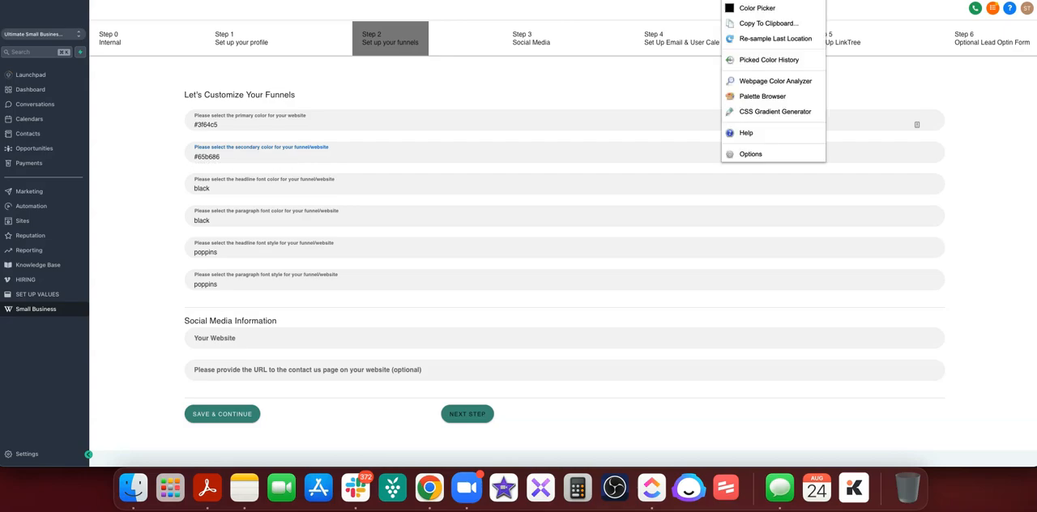
{"action": "left_click", "coordinate": [790, 8]}
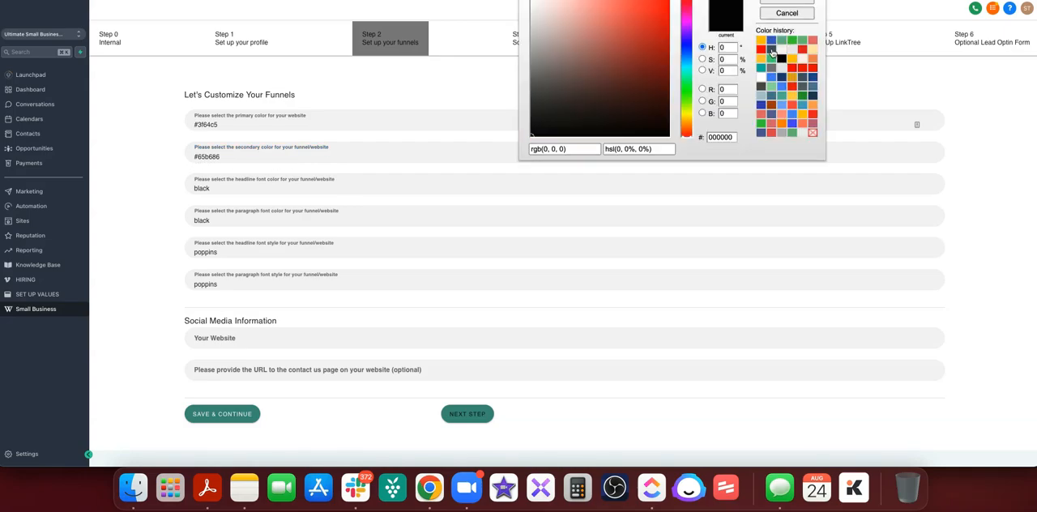
{"action": "left_click", "coordinate": [809, 97]}
{"action": "double_click", "coordinate": [733, 137]}
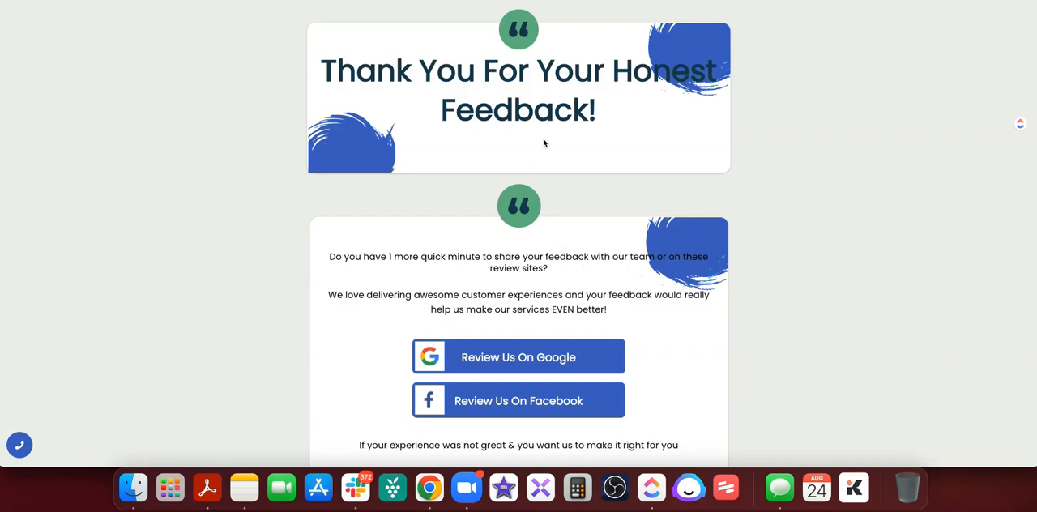
{"action": "left_click_drag", "start_coordinate": [600, 116], "coordinate": [308, 60]}
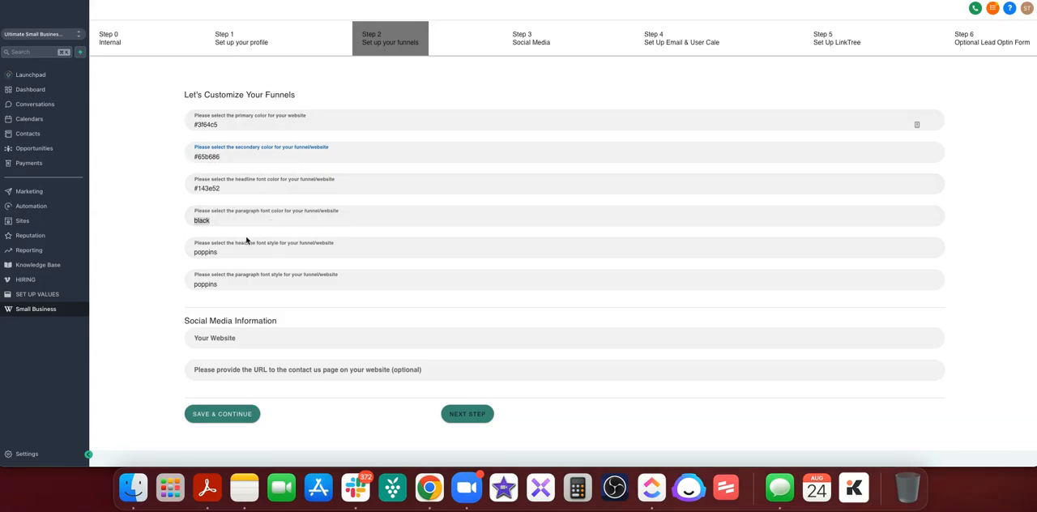
Set the paragraph font color to #576867 and save the funnel settings.
{"action": "left_click", "coordinate": [229, 220]}
{"action": "double_click", "coordinate": [229, 220]}
{"action": "key", "text": "BackSpace"}
{"action": "type", "text": "#576867"}
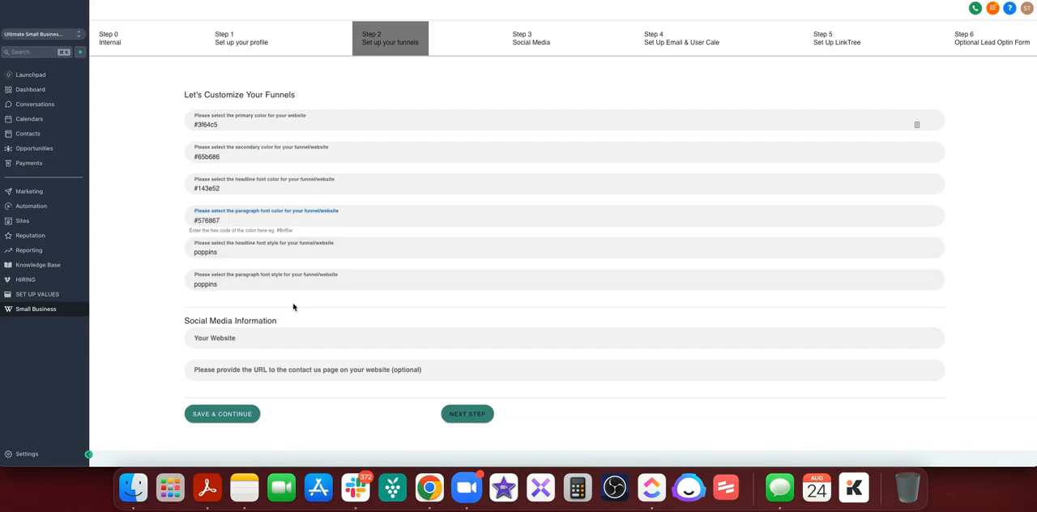
{"action": "double_click", "coordinate": [229, 252]}
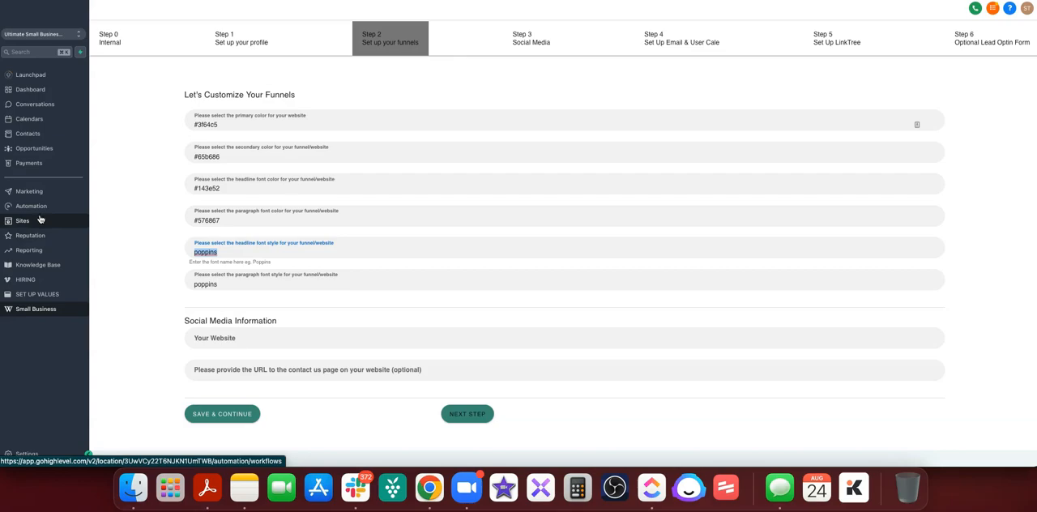
{"action": "left_click", "coordinate": [222, 413]}
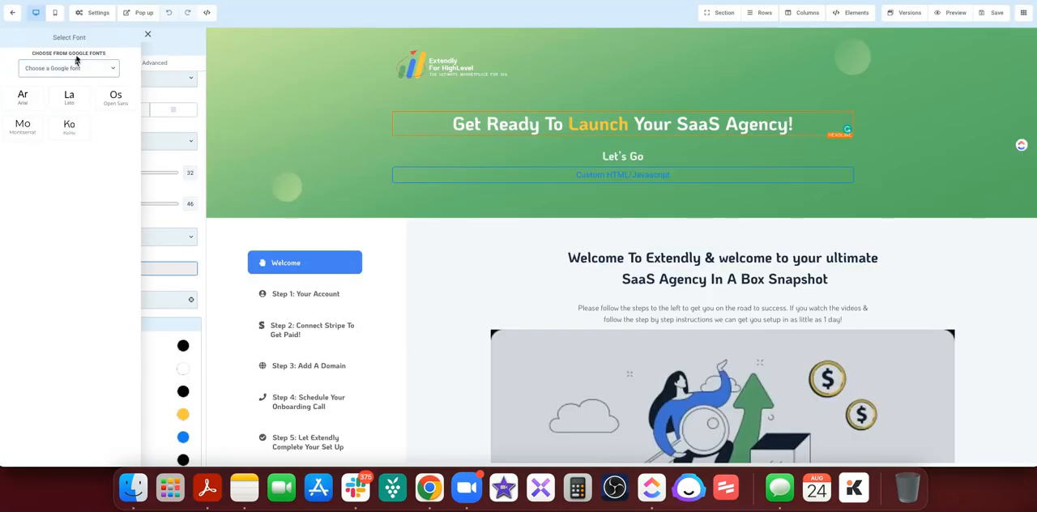
Browse the Google fonts list in the funnel page builder for fonts usable as headline and paragraph styles.
{"action": "left_click", "coordinate": [93, 69]}
{"action": "scroll", "coordinate": [55, 243], "scroll_direction": "down", "scroll_amount": 20}
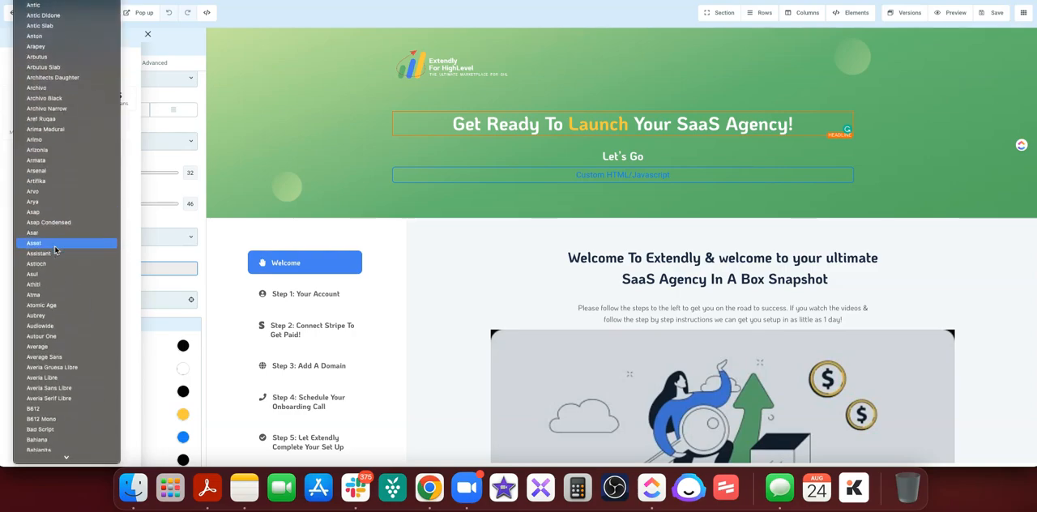
{"action": "scroll", "coordinate": [55, 249], "scroll_direction": "down", "scroll_amount": 20}
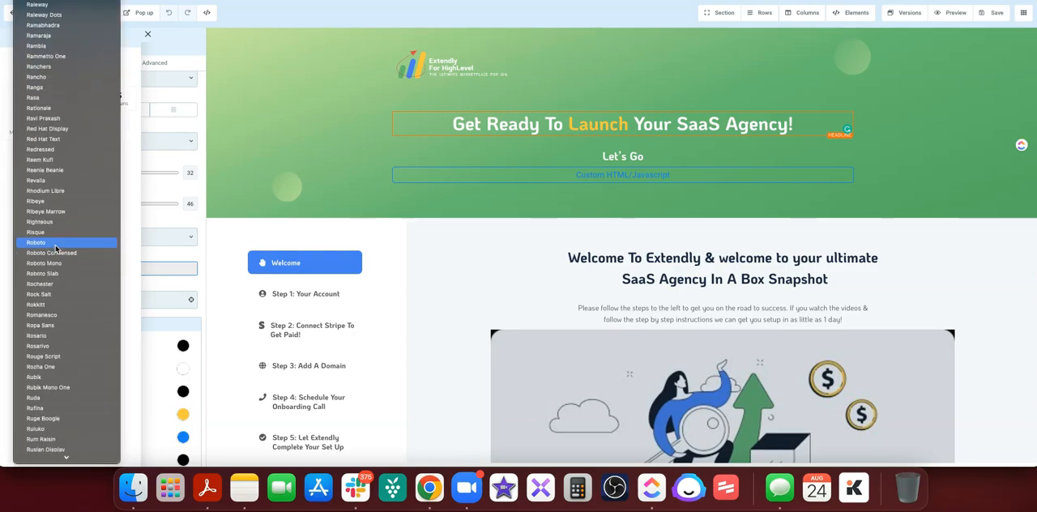
{"action": "scroll", "coordinate": [57, 243], "scroll_direction": "up", "scroll_amount": 10}
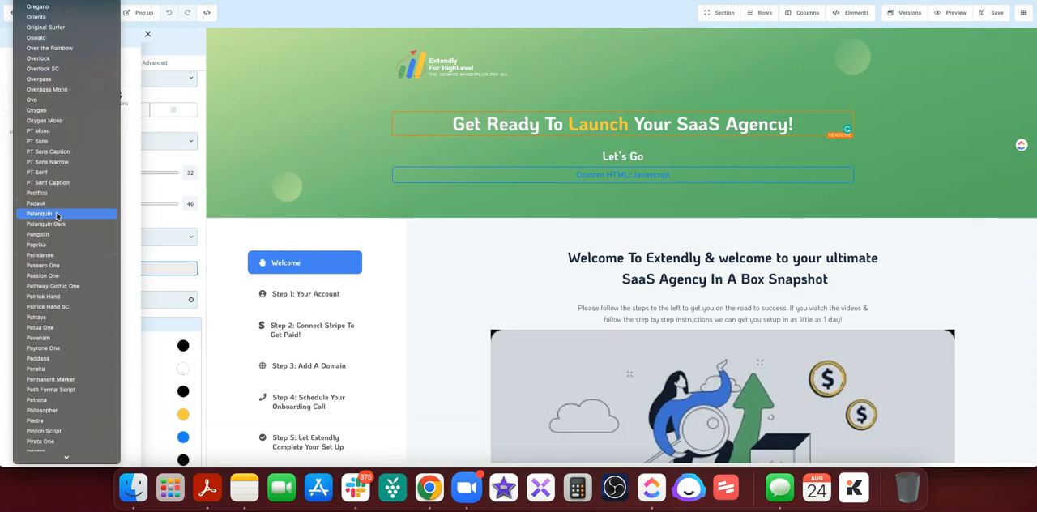
{"action": "left_click", "coordinate": [126, 198]}
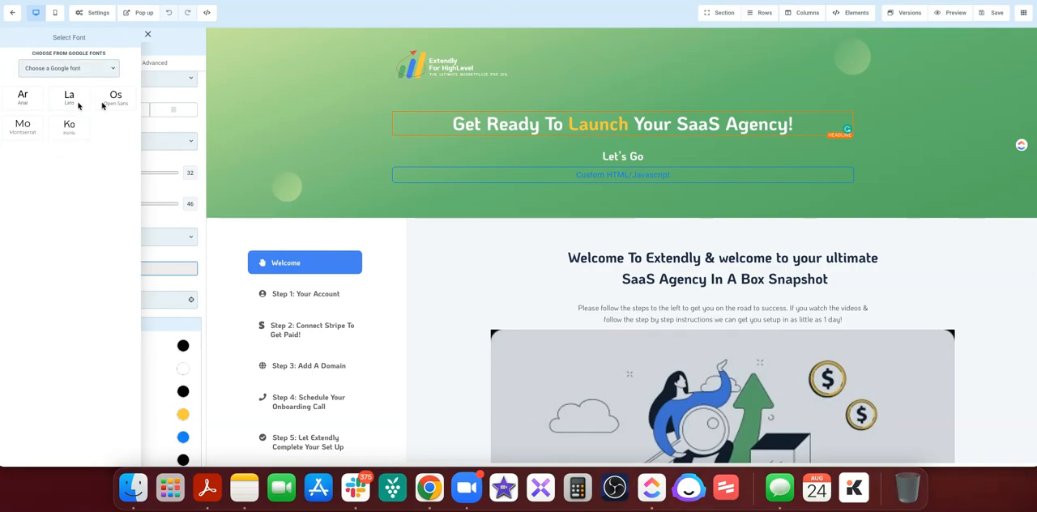
{"action": "left_click", "coordinate": [69, 68]}
{"action": "scroll", "coordinate": [67, 269], "scroll_direction": "down", "scroll_amount": 20}
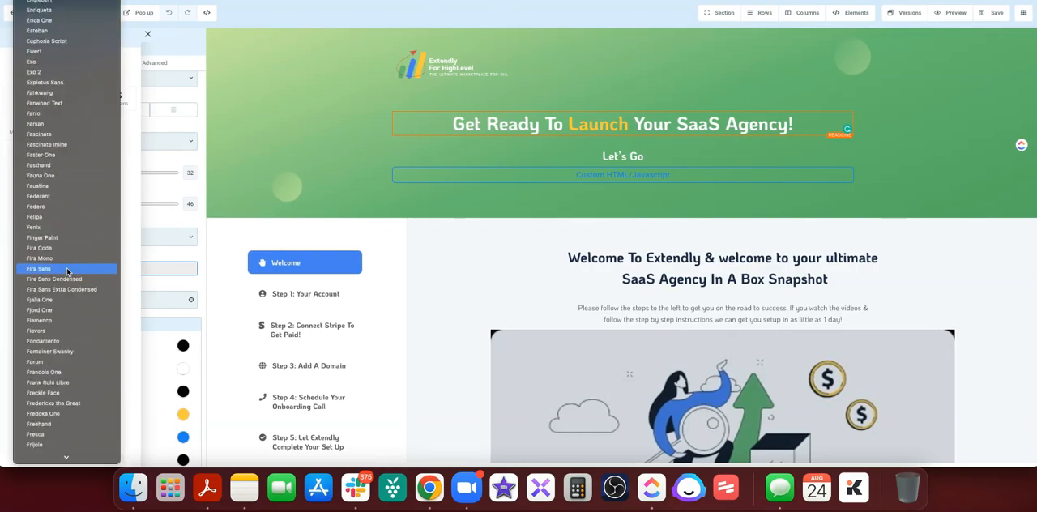
{"action": "scroll", "coordinate": [67, 270], "scroll_direction": "down", "scroll_amount": 2}
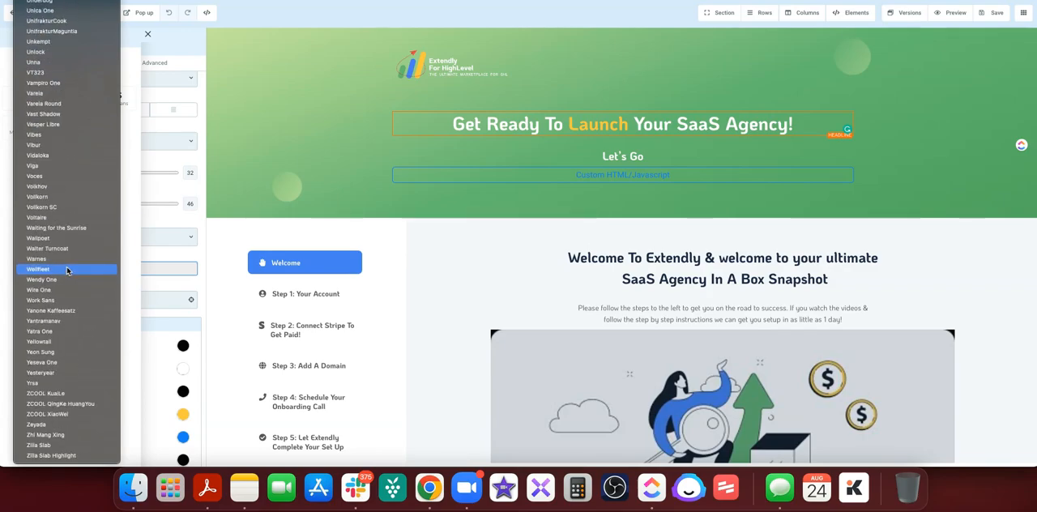
{"action": "scroll", "coordinate": [67, 271], "scroll_direction": "up", "scroll_amount": 20}
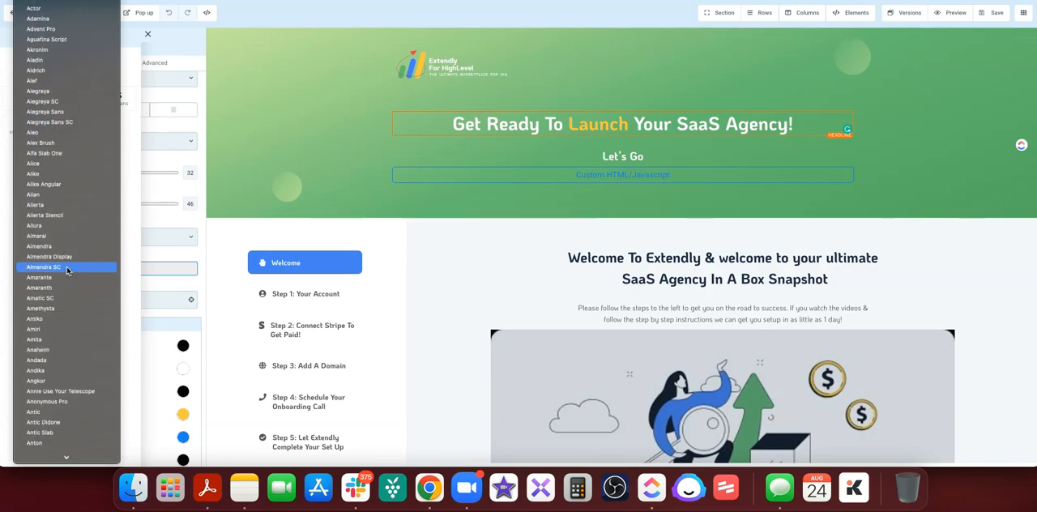
{"action": "scroll", "coordinate": [68, 271], "scroll_direction": "down", "scroll_amount": 15}
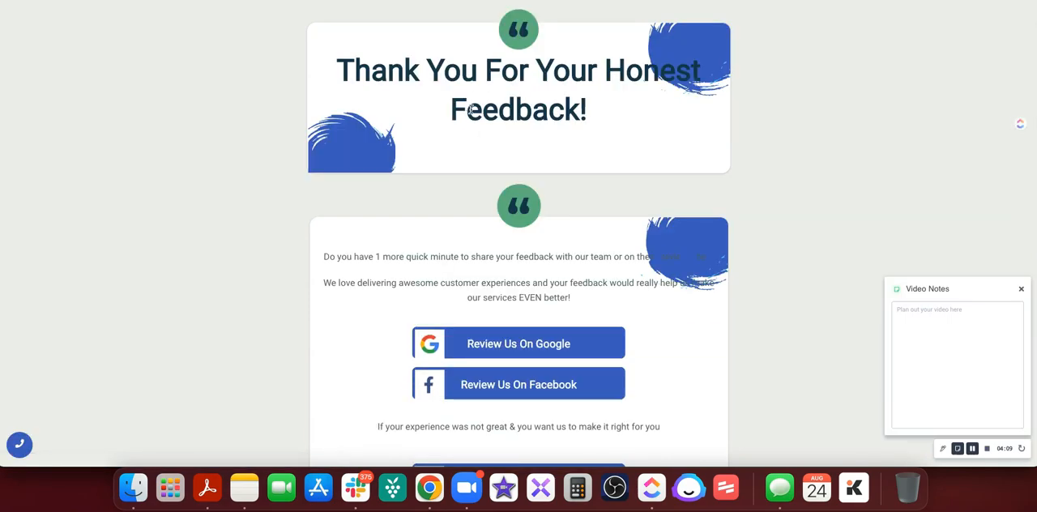
Inspect the feedback page's headline font with the WhatFont extension.
{"action": "mouse_move", "coordinate": [338, 65]}
{"action": "left_mouse_down"}
{"action": "mouse_move", "coordinate": [590, 114]}
{"action": "mouse_move", "coordinate": [592, 127]}
{"action": "mouse_move", "coordinate": [358, 69]}
{"action": "left_mouse_up"}
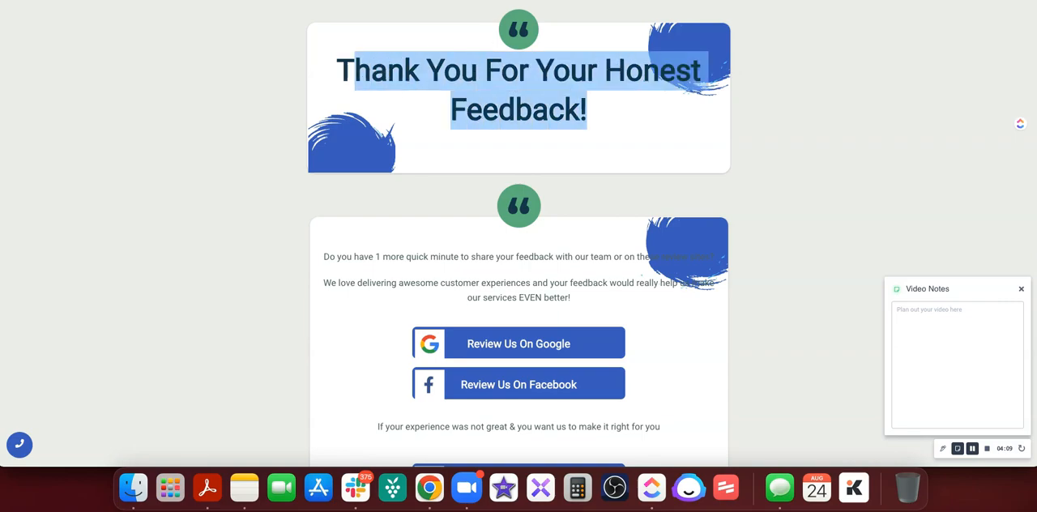
{"action": "left_click", "coordinate": [488, 1]}
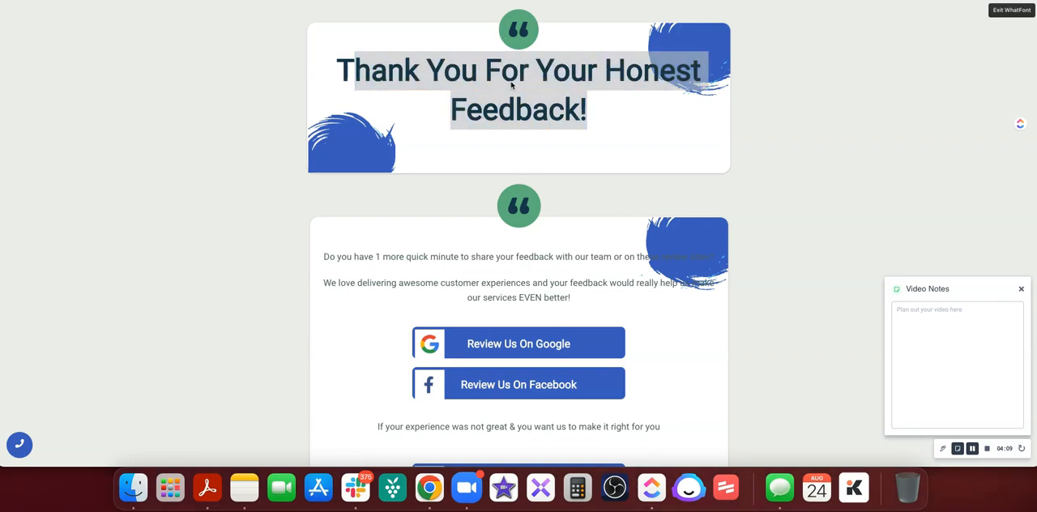
{"action": "left_click", "coordinate": [1011, 10]}
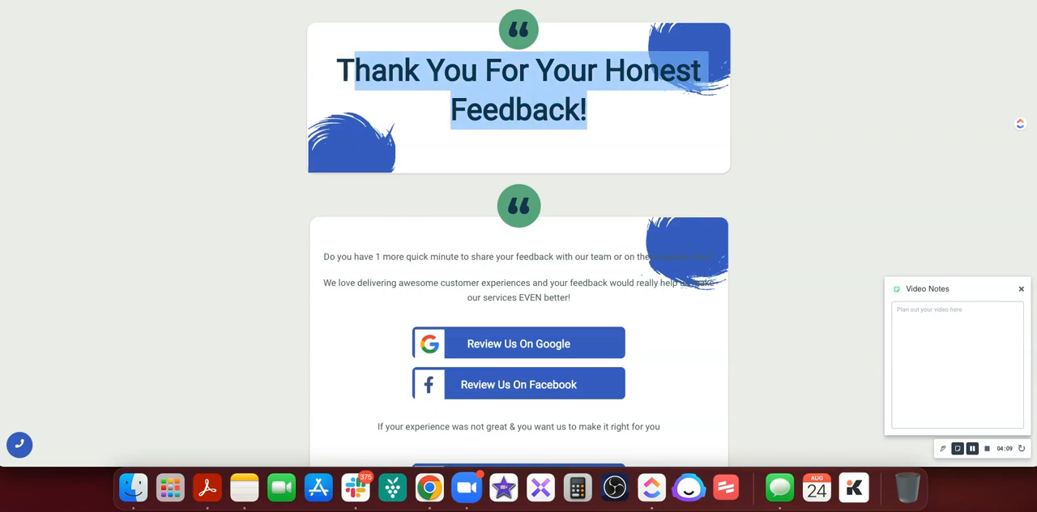
{"action": "left_click", "coordinate": [634, 55]}
{"action": "left_click", "coordinate": [818, 2]}
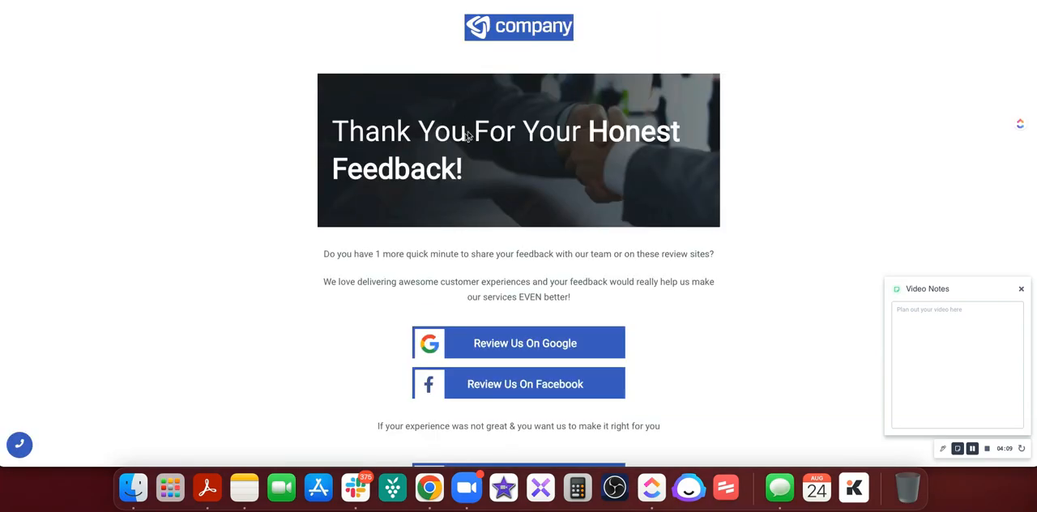
Examine the alternative feedback page with the handshake banner, including its review buttons and testimonials.
{"action": "scroll", "coordinate": [486, 137], "scroll_direction": "down", "scroll_amount": 2}
{"action": "scroll", "coordinate": [486, 138], "scroll_direction": "up", "scroll_amount": 2}
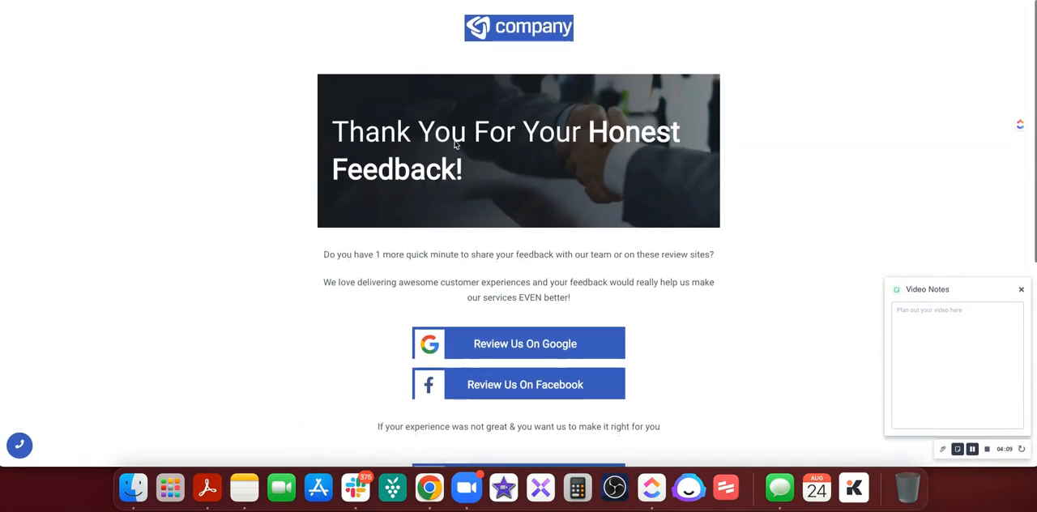
{"action": "scroll", "coordinate": [457, 217], "scroll_direction": "down", "scroll_amount": 3}
{"action": "scroll", "coordinate": [456, 220], "scroll_direction": "down", "scroll_amount": 2}
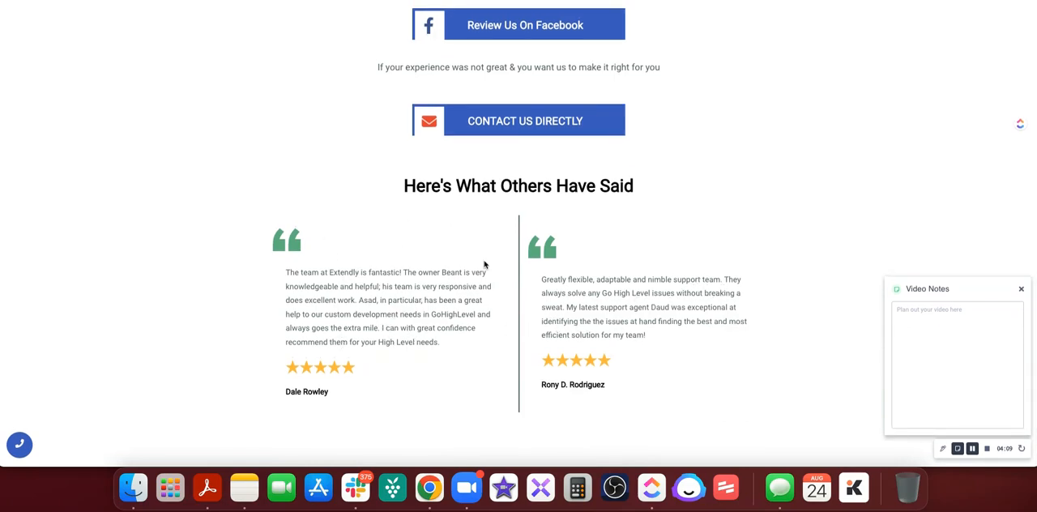
{"action": "scroll", "coordinate": [486, 267], "scroll_direction": "up", "scroll_amount": 5}
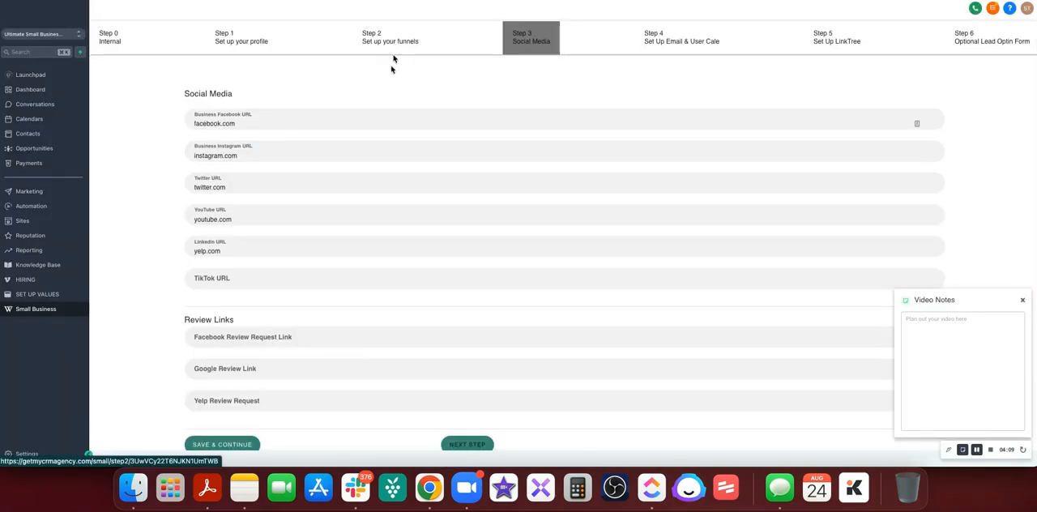
{"action": "left_click", "coordinate": [394, 50]}
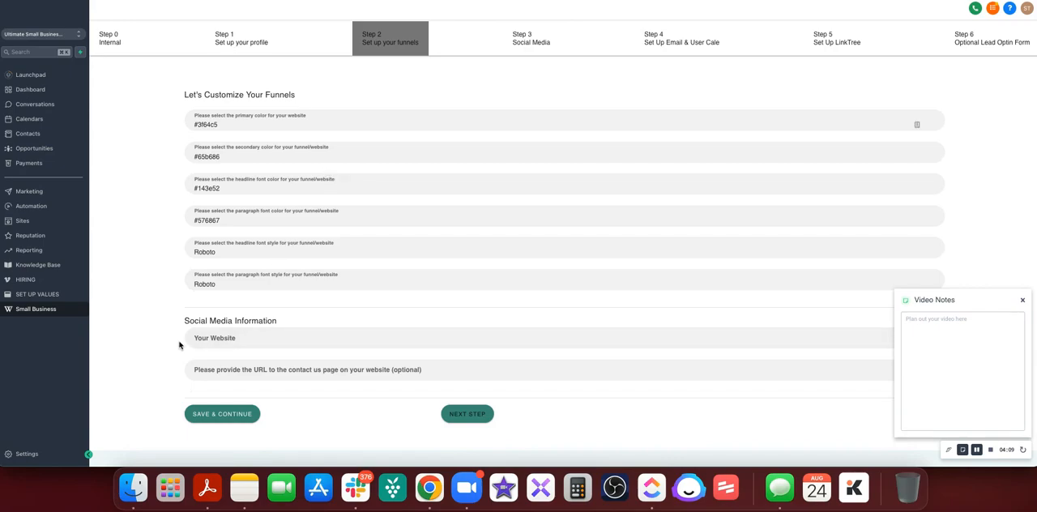
{"action": "left_click", "coordinate": [254, 339]}
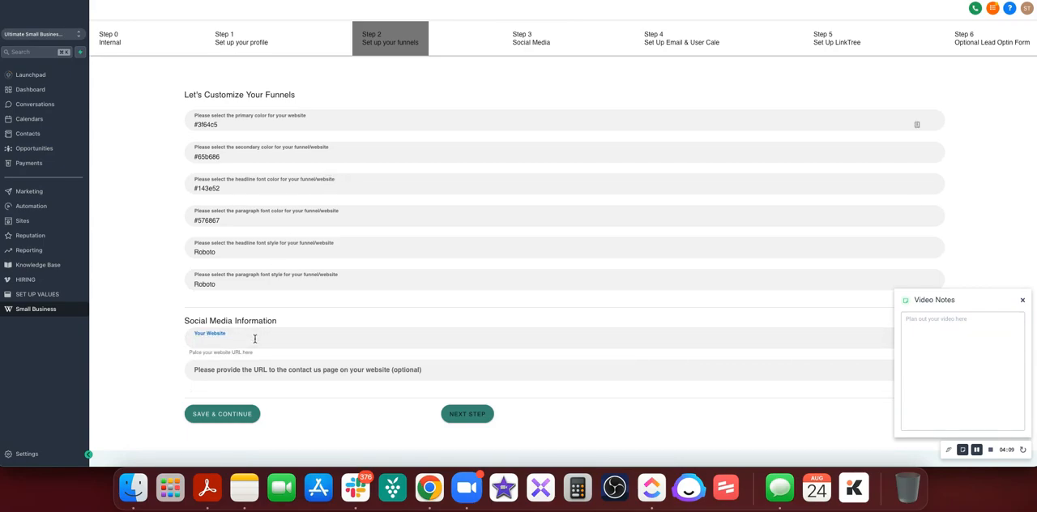
{"action": "left_click", "coordinate": [240, 371]}
{"action": "left_click", "coordinate": [241, 337]}
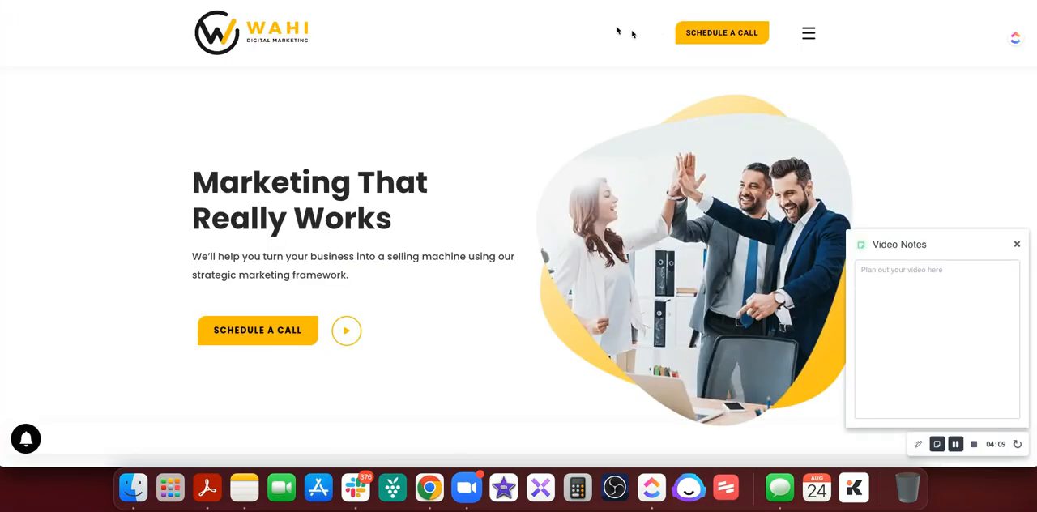
{"action": "left_click", "coordinate": [808, 33]}
{"action": "left_click", "coordinate": [842, 230]}
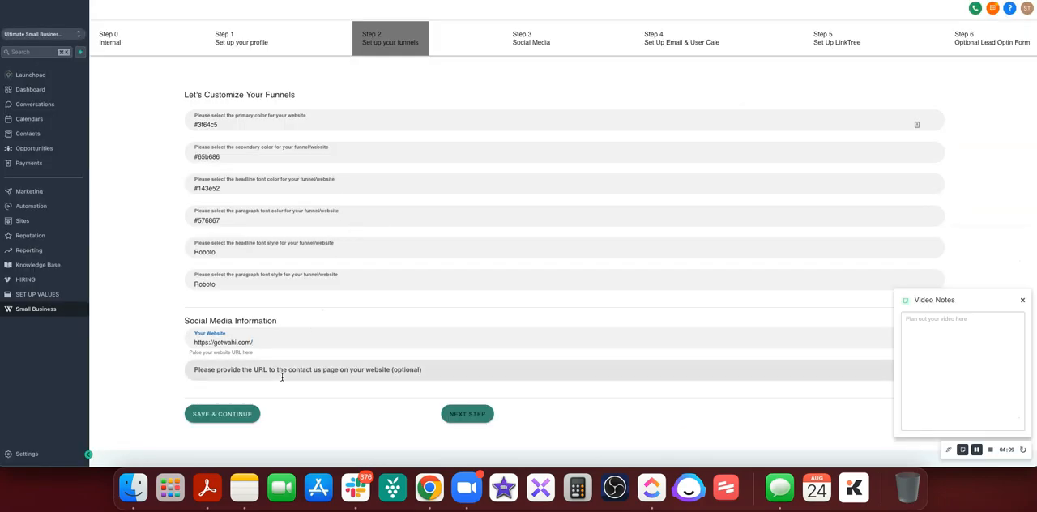
{"action": "left_click", "coordinate": [215, 371]}
{"action": "type", "text": "https://getwahi.com/contact-us/"}
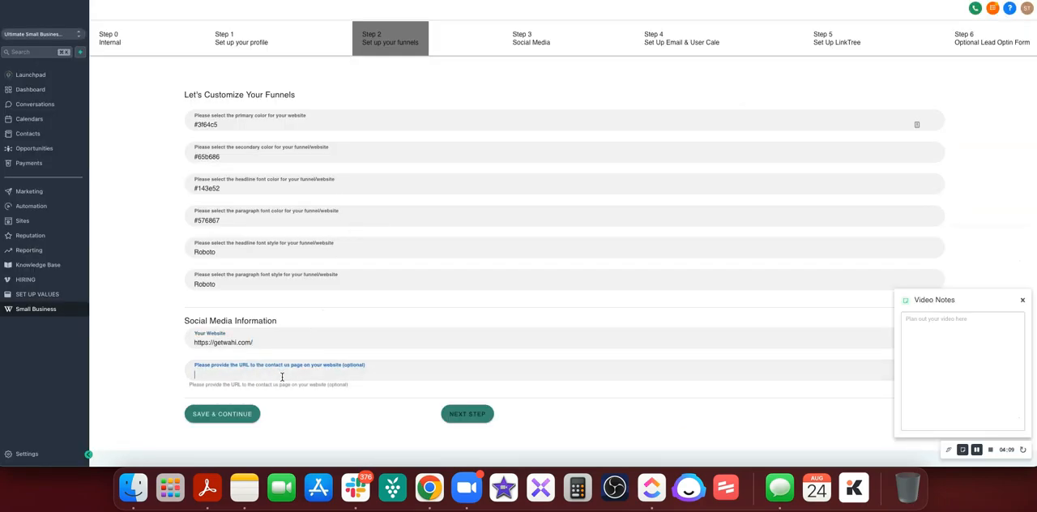
{"action": "left_click", "coordinate": [246, 415]}
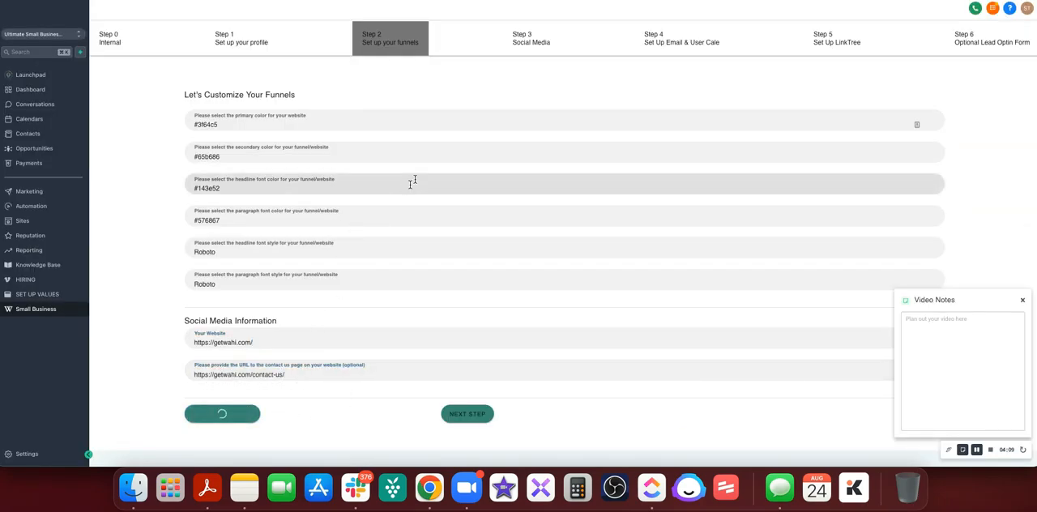